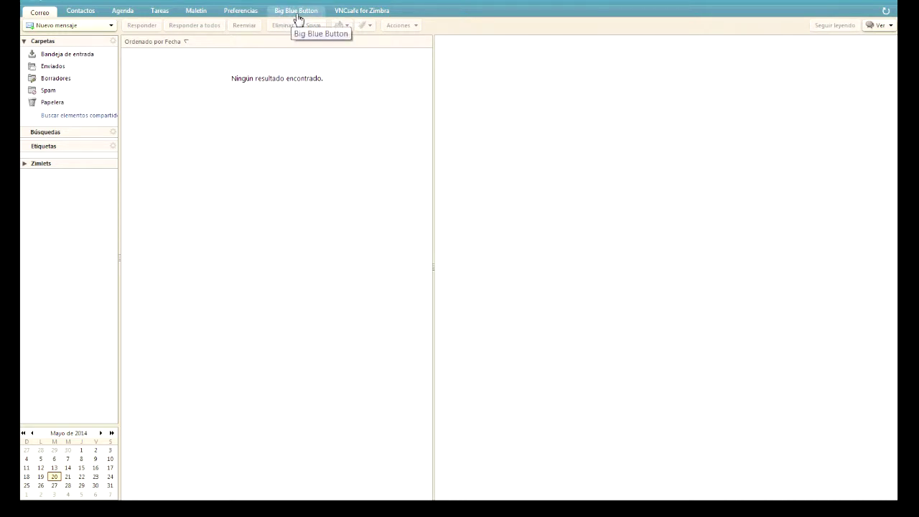
# Create a Big Blue Button meeting room under the organiser's name and select its invite URL.
pyautogui.click(300, 16)
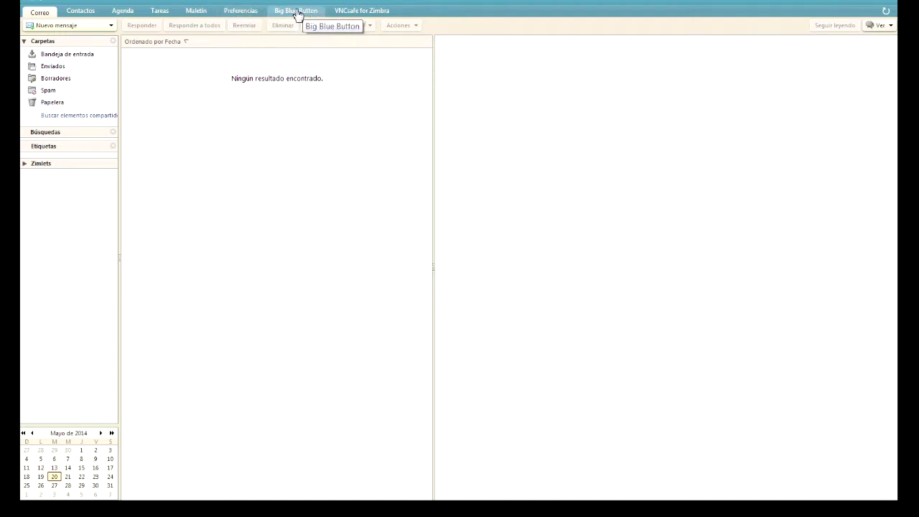
pyautogui.click(298, 15)
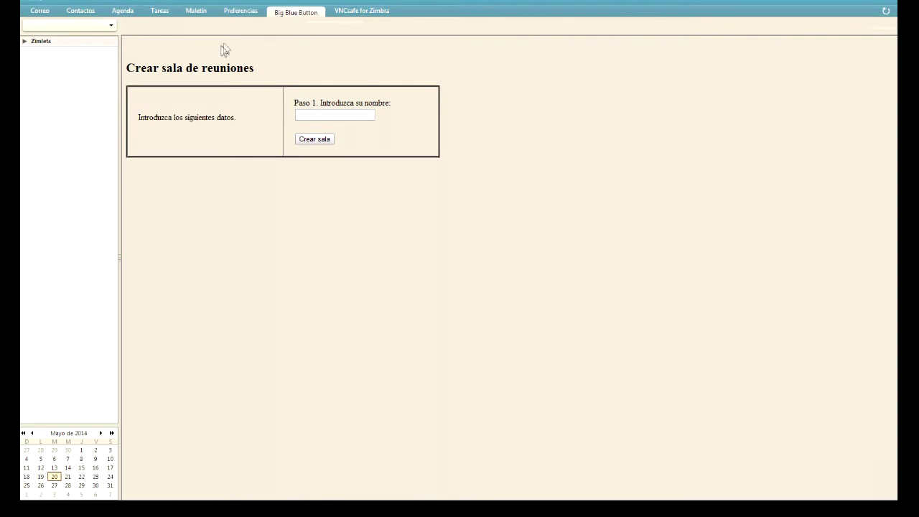
pyautogui.click(344, 116)
pyautogui.write('xim')
pyautogui.press('BackSpace')
pyautogui.press('BackSpace')
pyautogui.press('BackSpace')
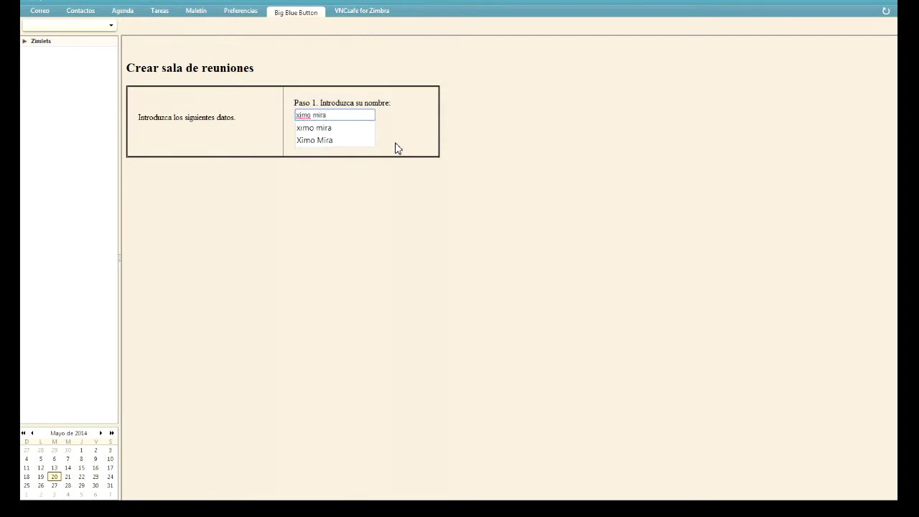
pyautogui.press('Return')
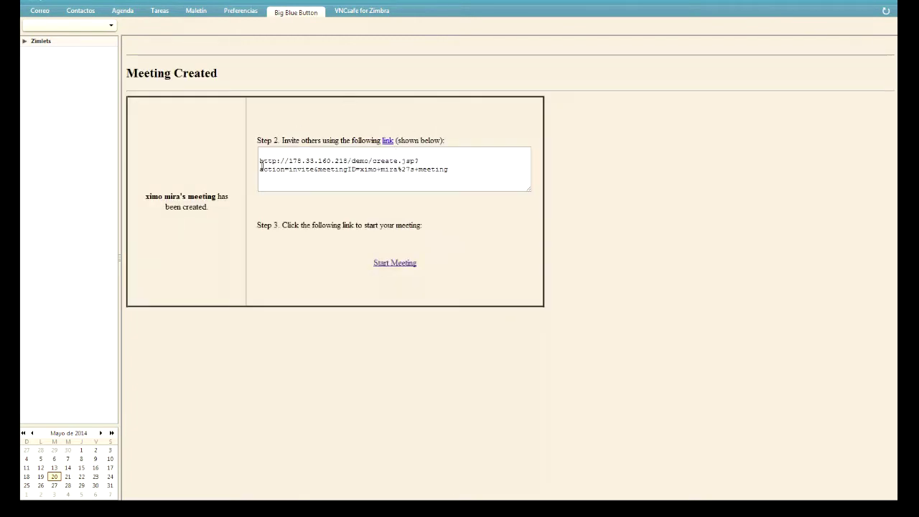
pyautogui.moveTo(261, 165); pyautogui.dragTo(458, 173)
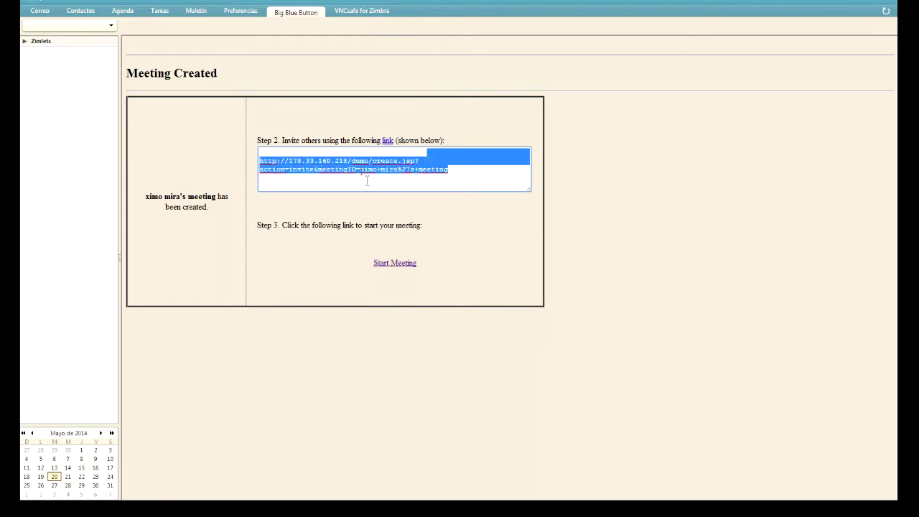
# Start a new email from the inbox addressed to the participant's e-mail address.
pyautogui.click(43, 13)
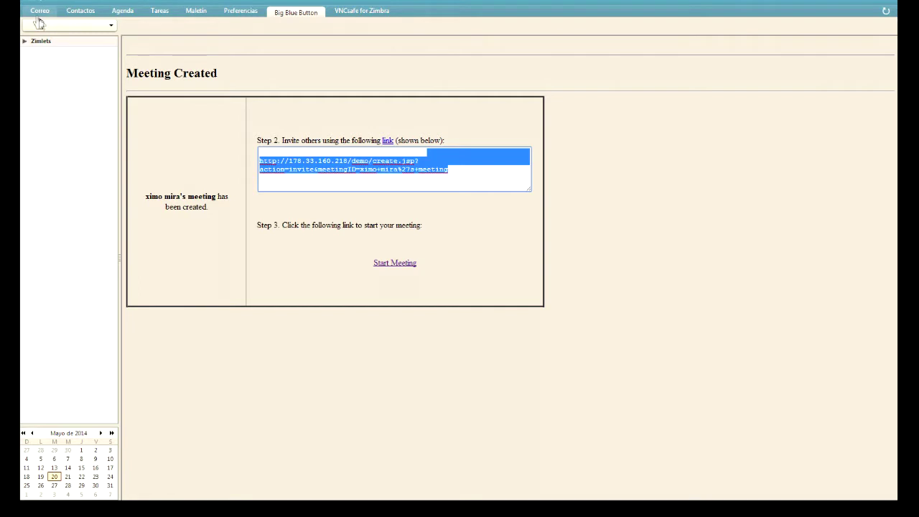
pyautogui.click(67, 56)
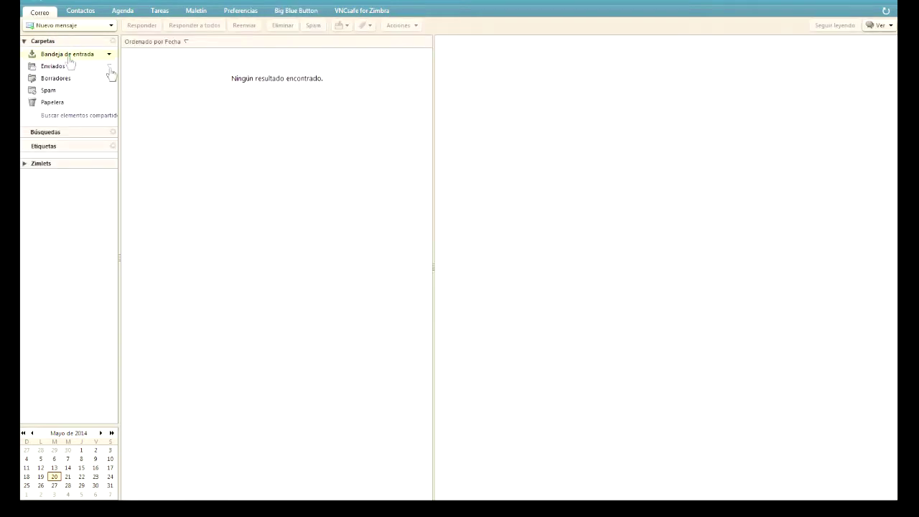
pyautogui.click(57, 25)
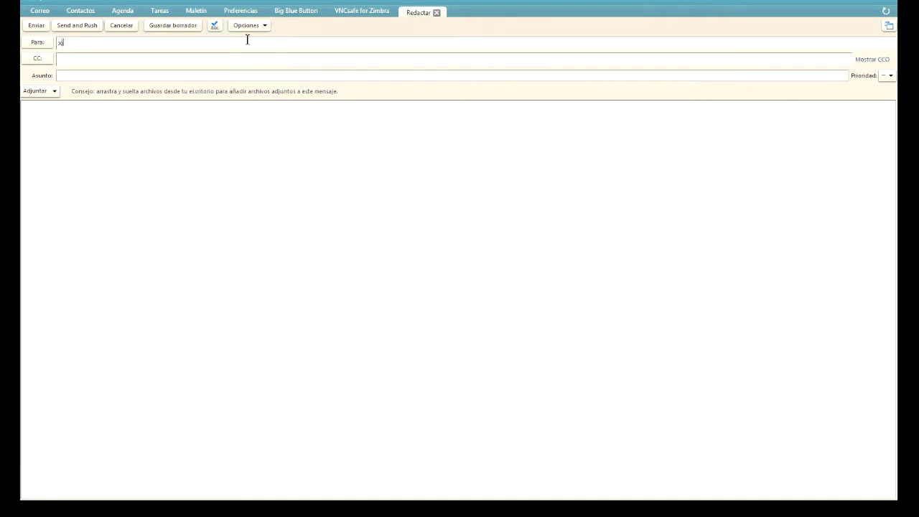
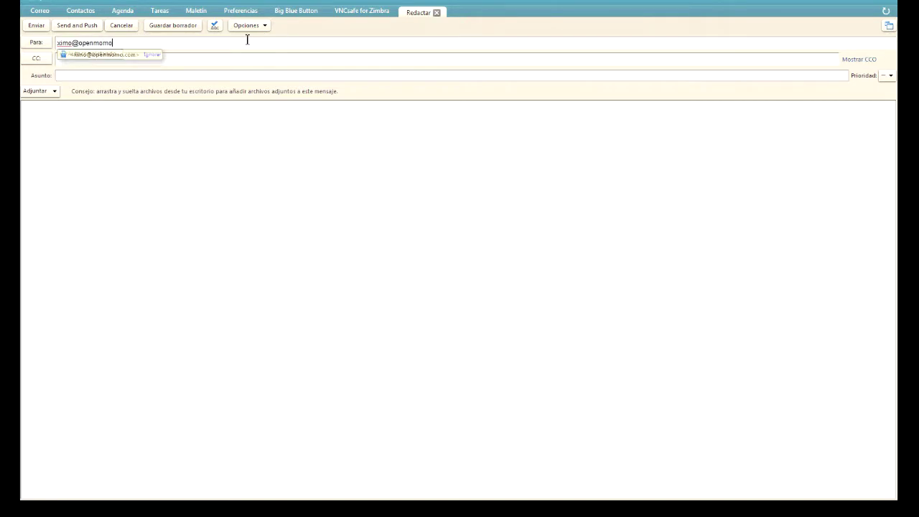
pyautogui.press('Return')
pyautogui.press('Tab')
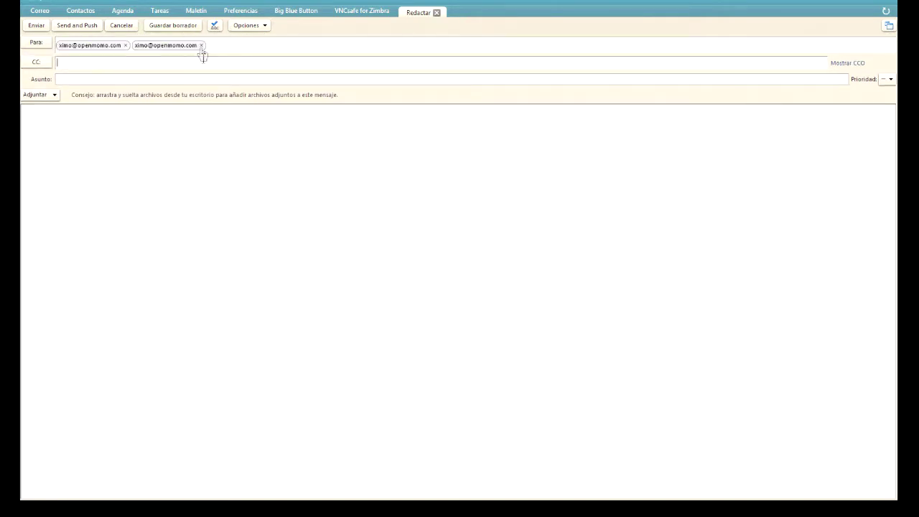
pyautogui.click(202, 46)
# Give the email the subject 'hey join my meeting' and paste the invite link into the body.
pyautogui.click(106, 79)
pyautogui.write('hey join my')
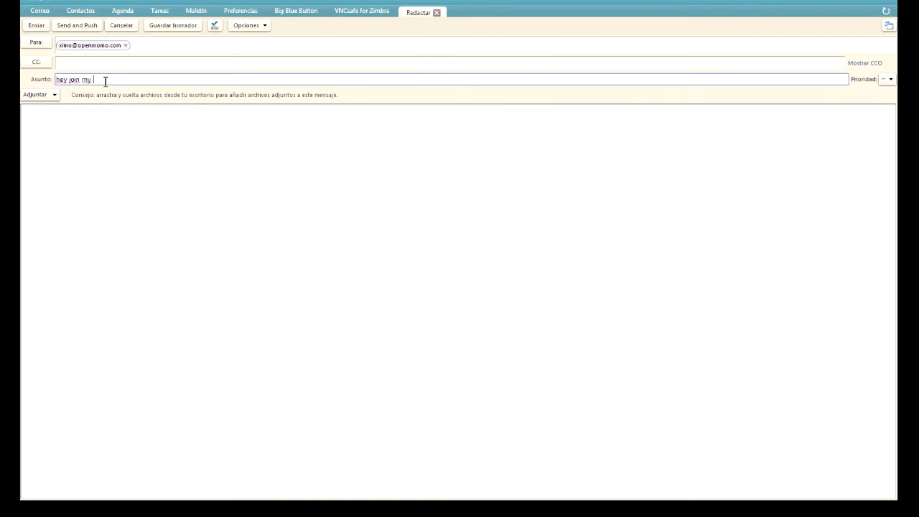
pyautogui.write('mee')
pyautogui.write('ting')
pyautogui.click(121, 108)
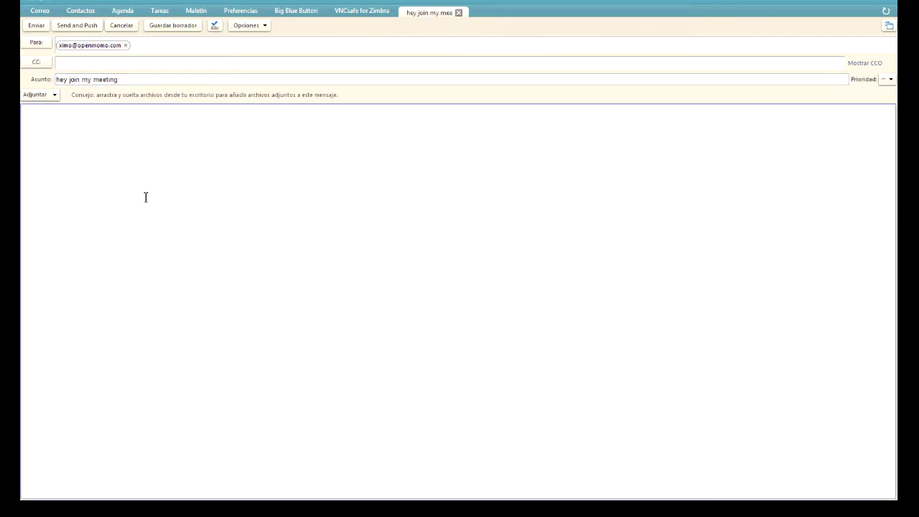
# Send the invite email, then enter the meeting with camera, microphone and audio connected.
pyautogui.click(36, 25)
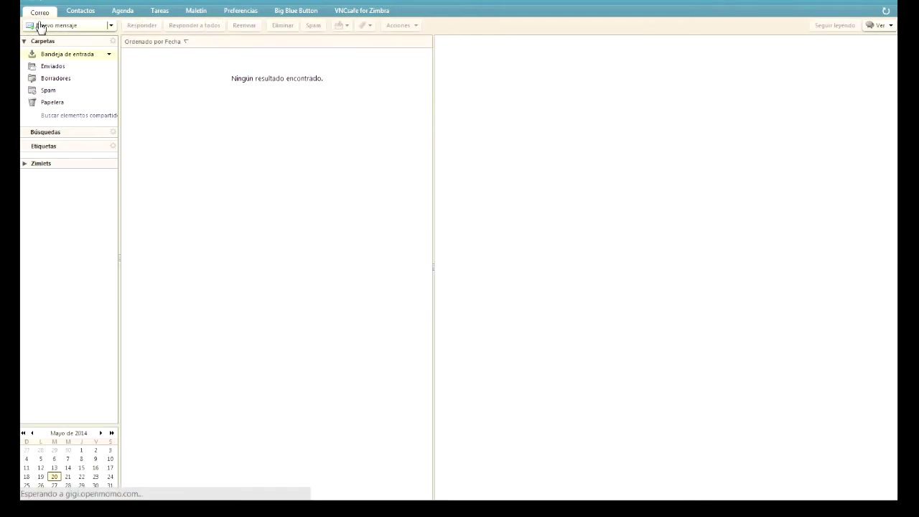
pyautogui.click(300, 13)
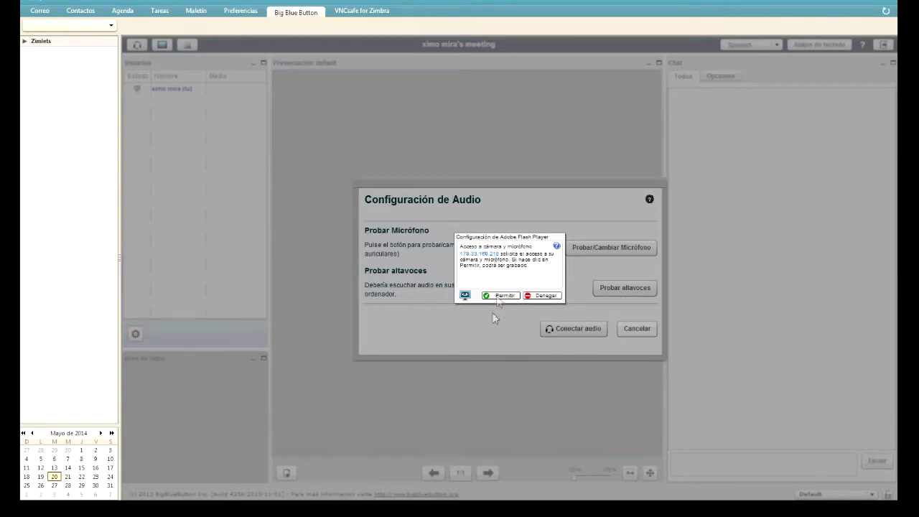
pyautogui.click(500, 296)
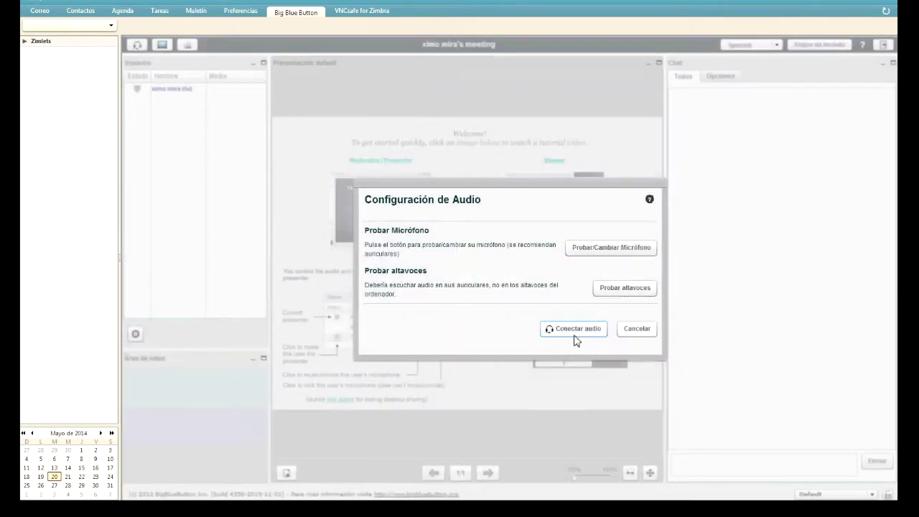
pyautogui.click(574, 336)
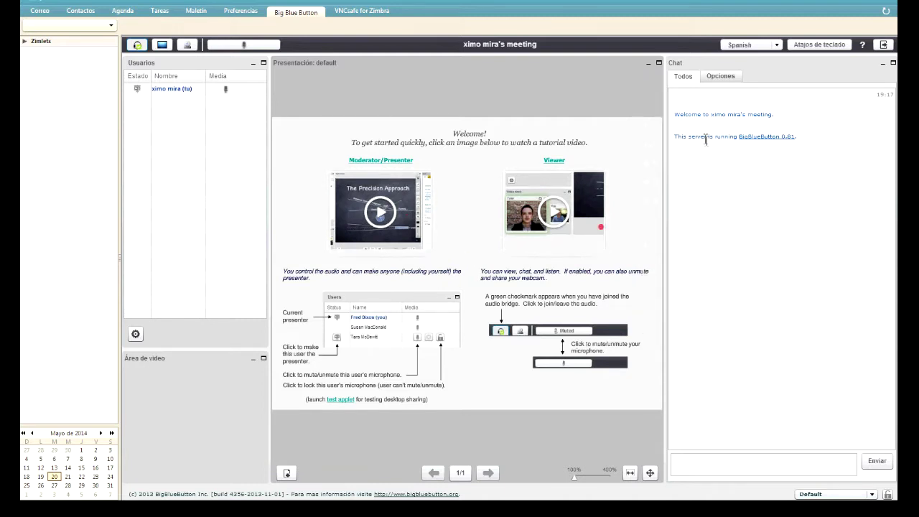
# Send 'hello' as a message in the meeting's public chat.
pyautogui.click(732, 458)
pyautogui.write('hello')
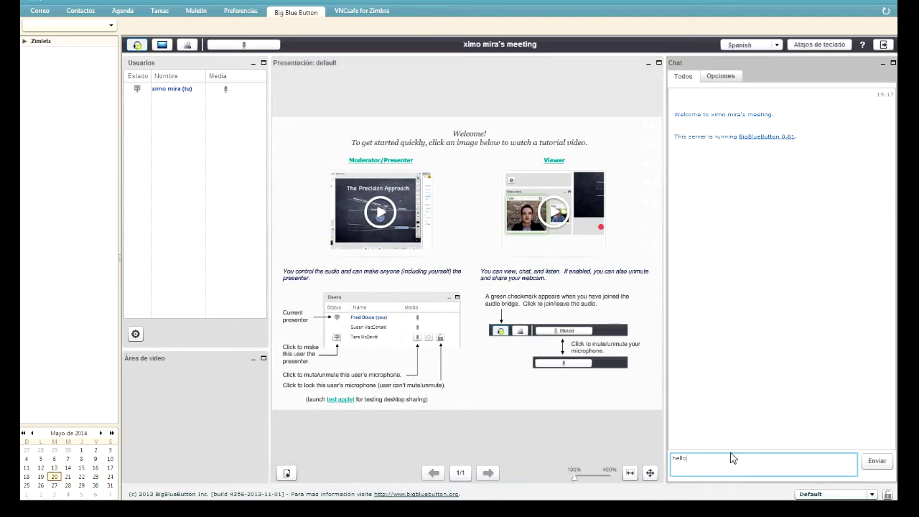
pyautogui.press('Return')
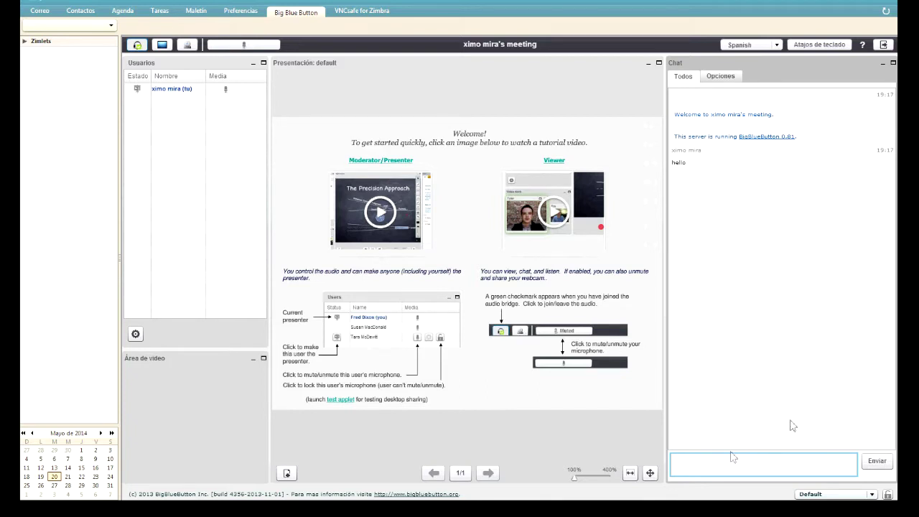